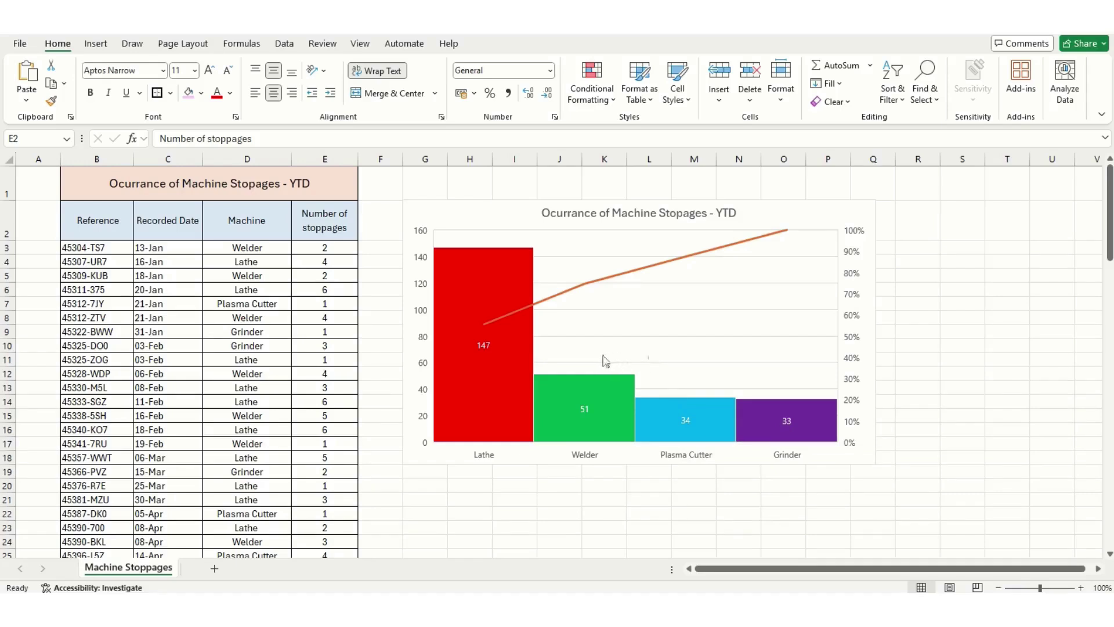
Examine the finished Pareto chart of machine stoppages and its source table.
mouse_move(563, 399)
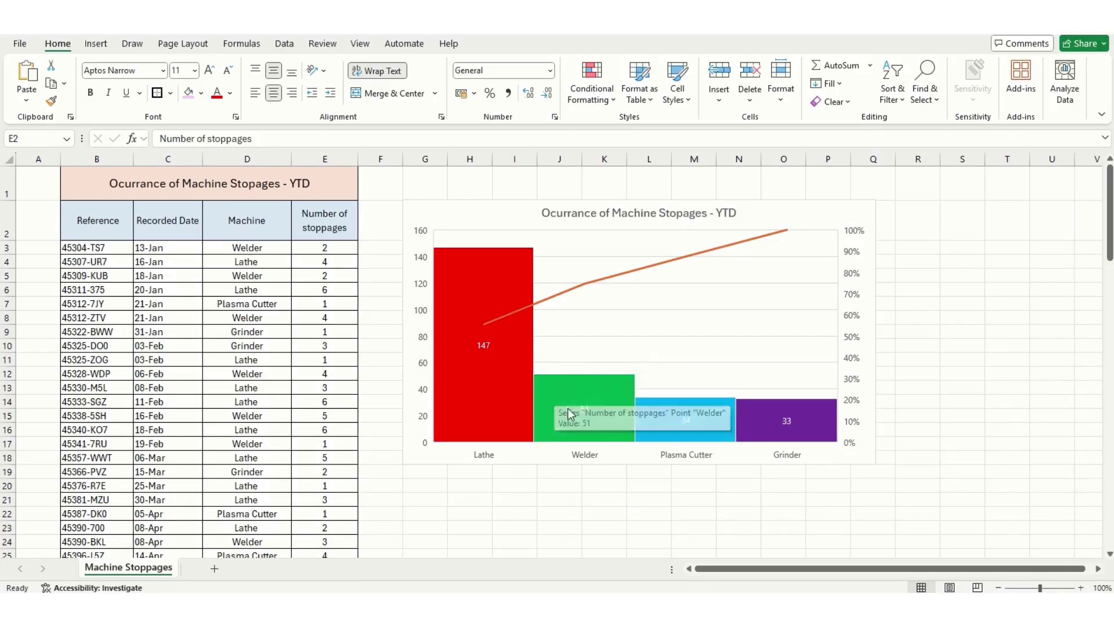
mouse_move(614, 415)
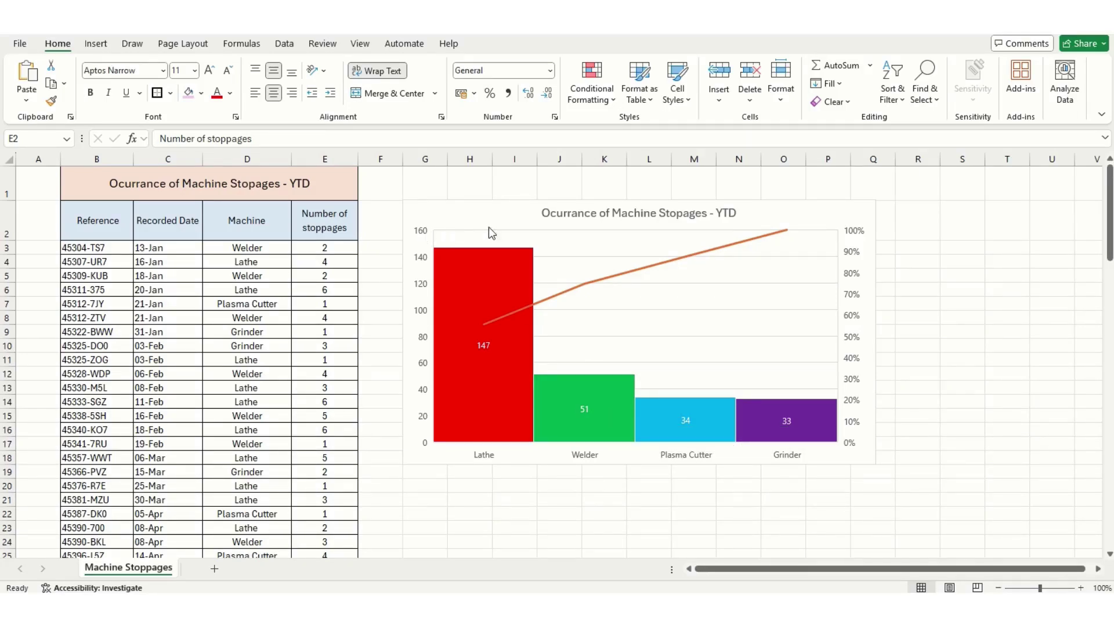
mouse_move(499, 298)
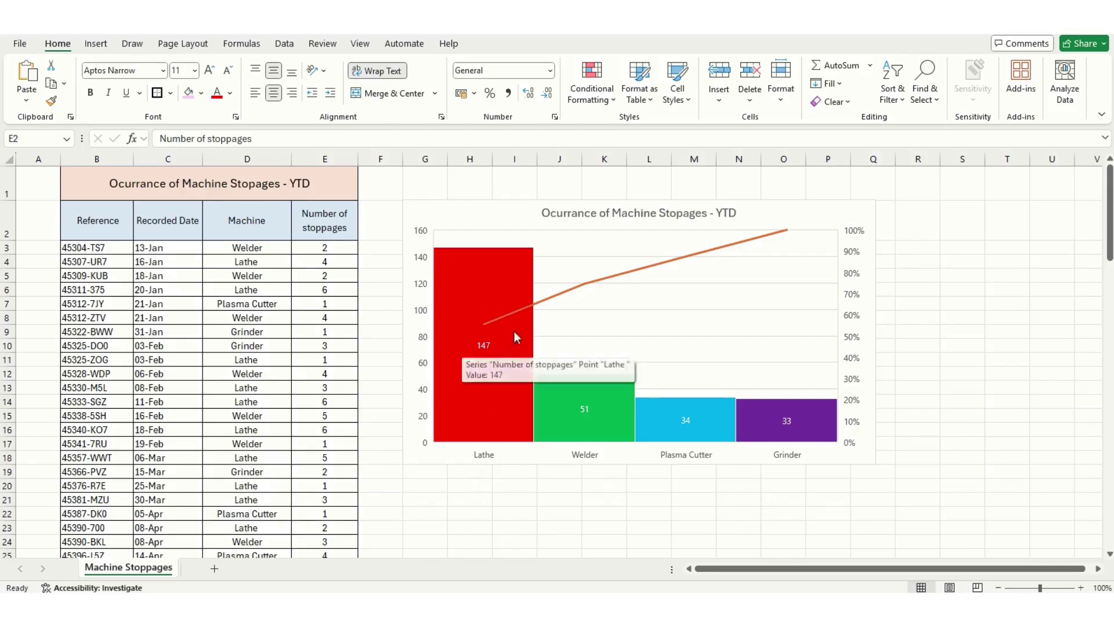
mouse_move(467, 358)
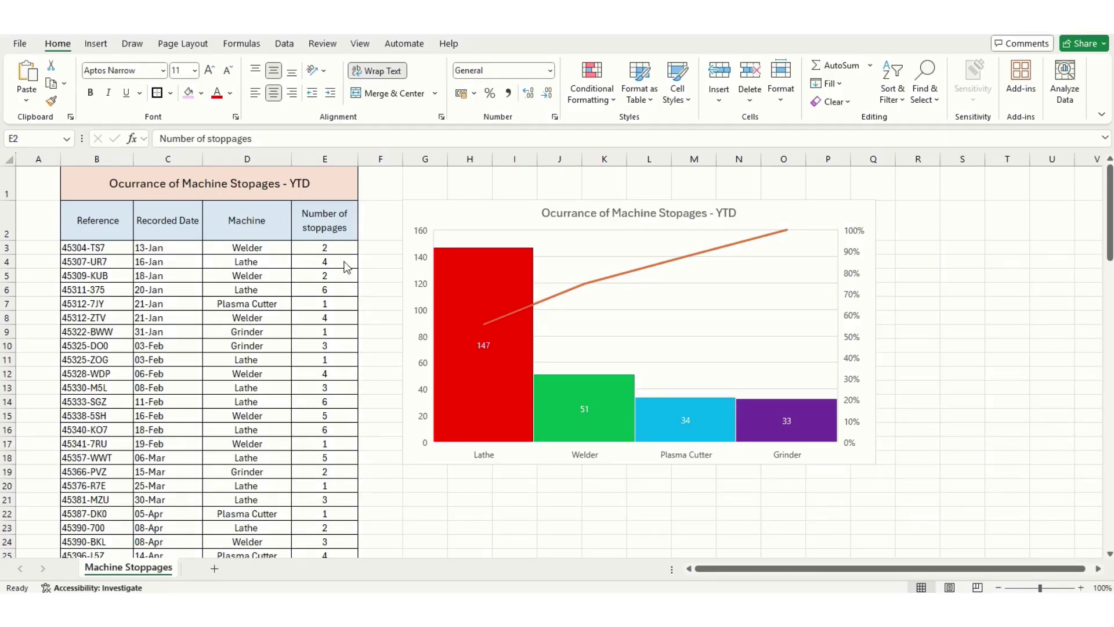
scroll(600, 357, "down", 1)
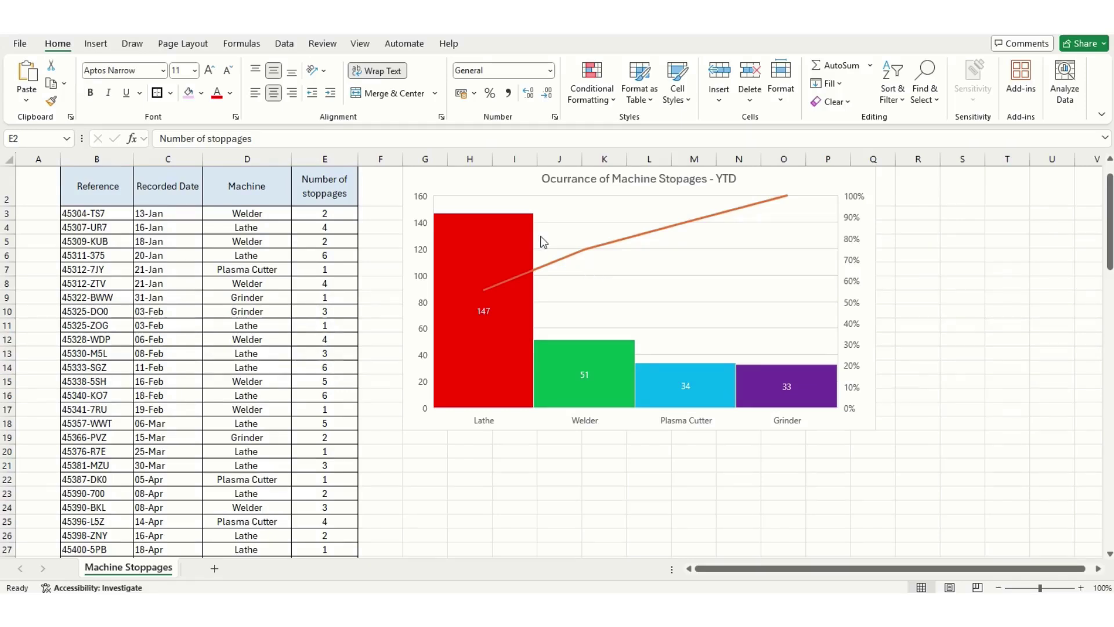
mouse_move(524, 332)
right_click(561, 279)
left_click(597, 187)
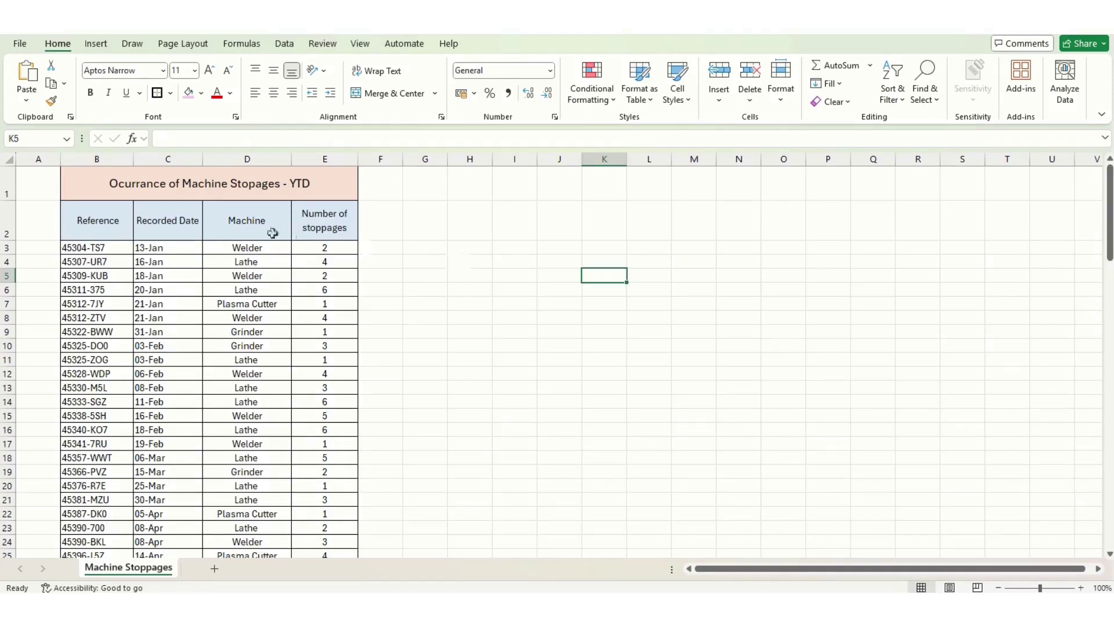
Select the Machine and Number of stoppages columns with their headers, D2:E102, leaving out the Total row.
left_click(246, 220)
left_click_drag(246, 220, 315, 228)
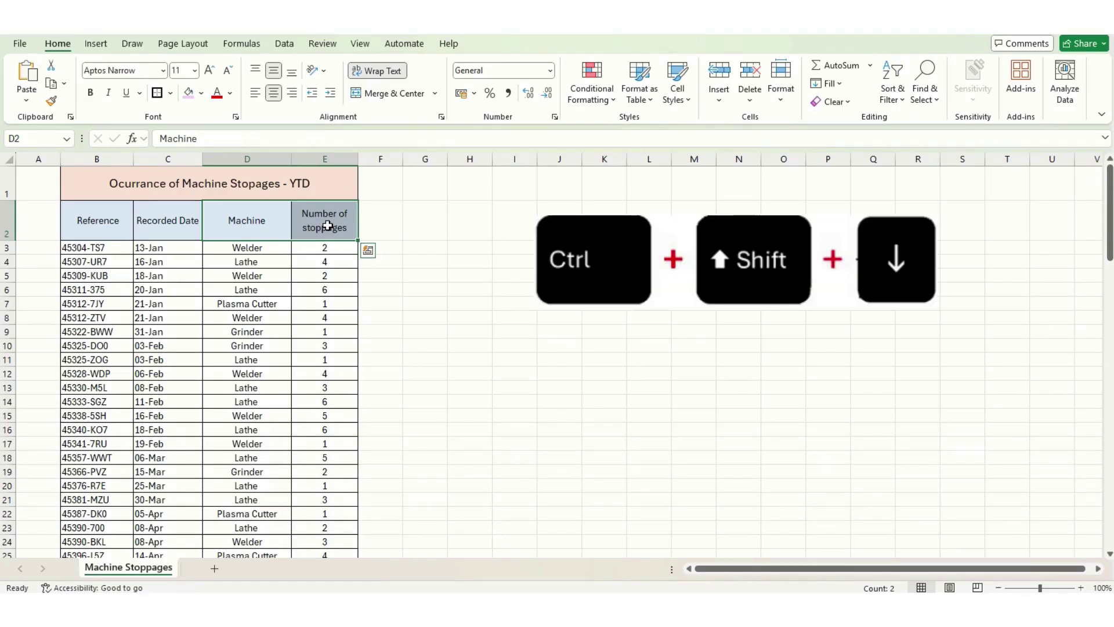
key("ctrl+shift+Down")
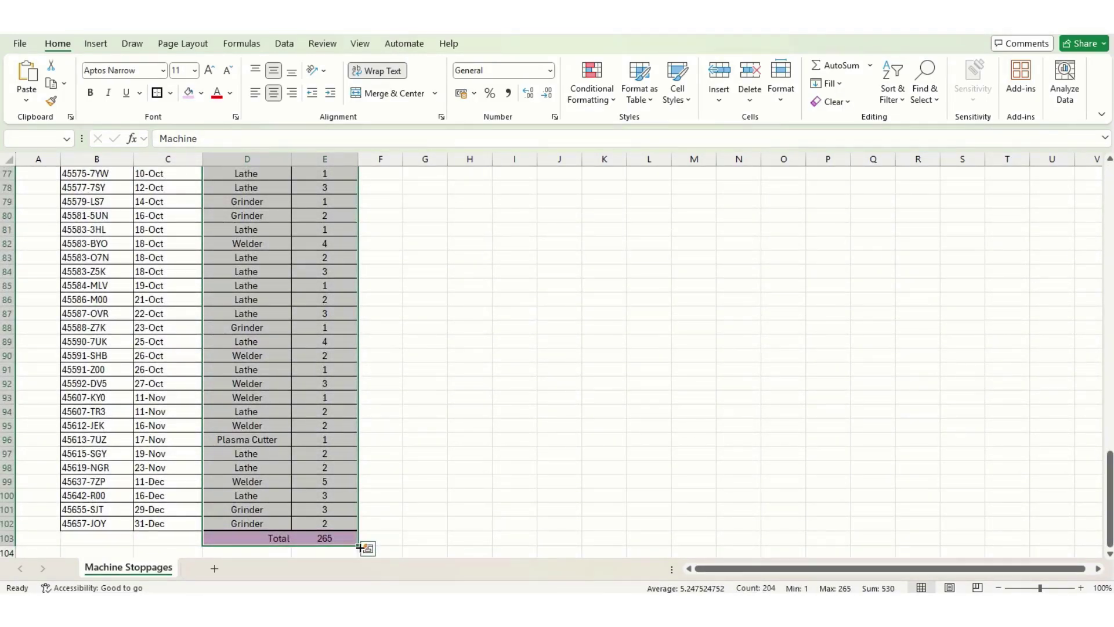
left_click_drag(360, 546, 358, 531)
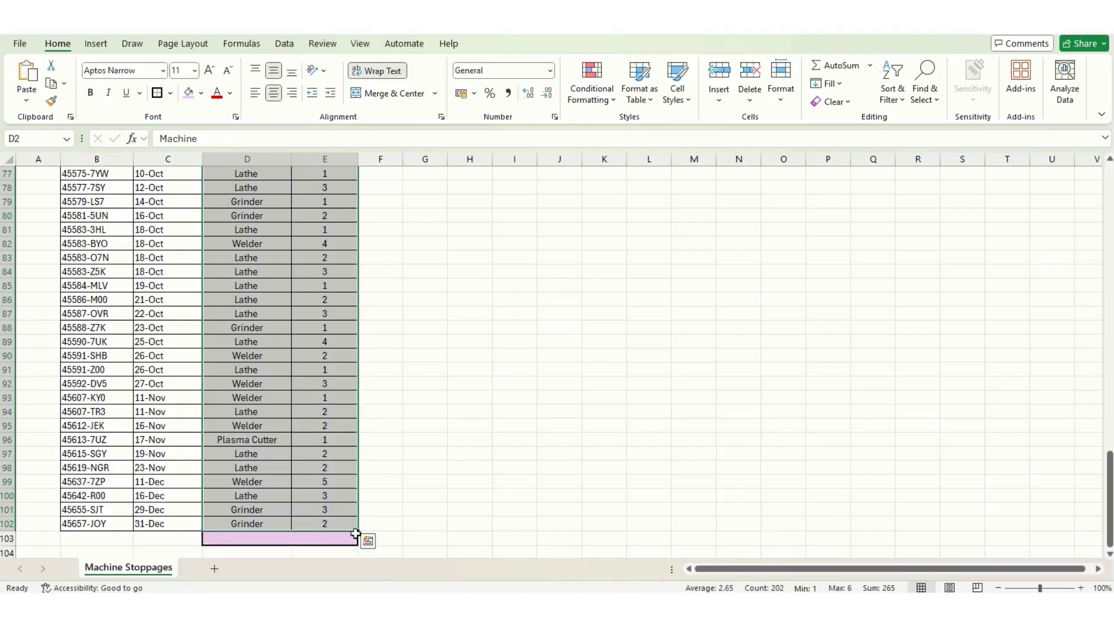
scroll(327, 365, "up", 8)
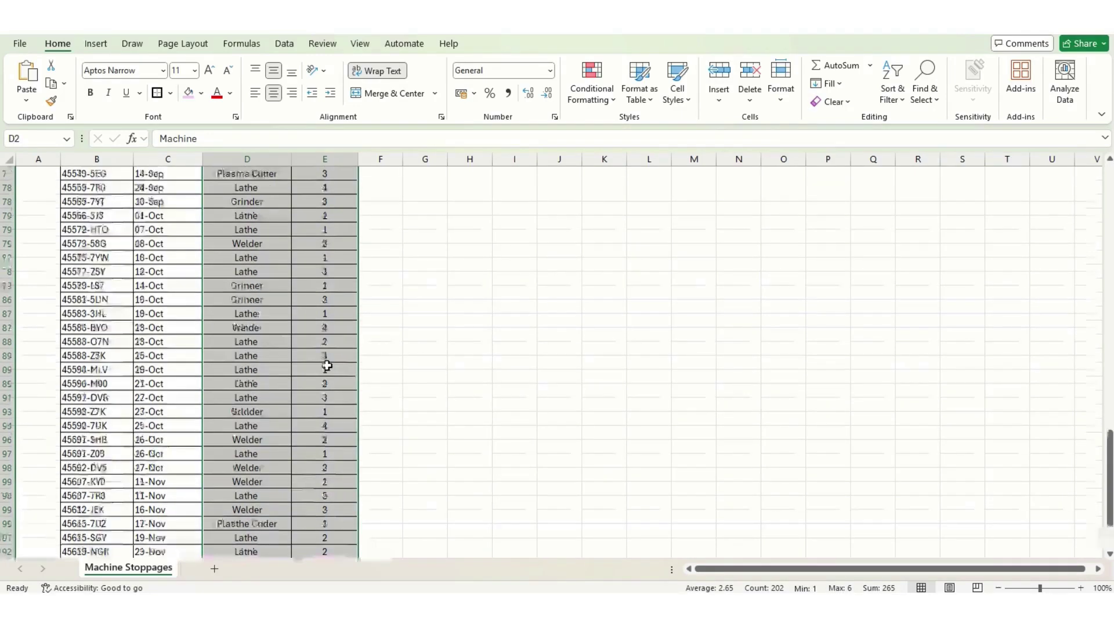
scroll(327, 365, "up", 17)
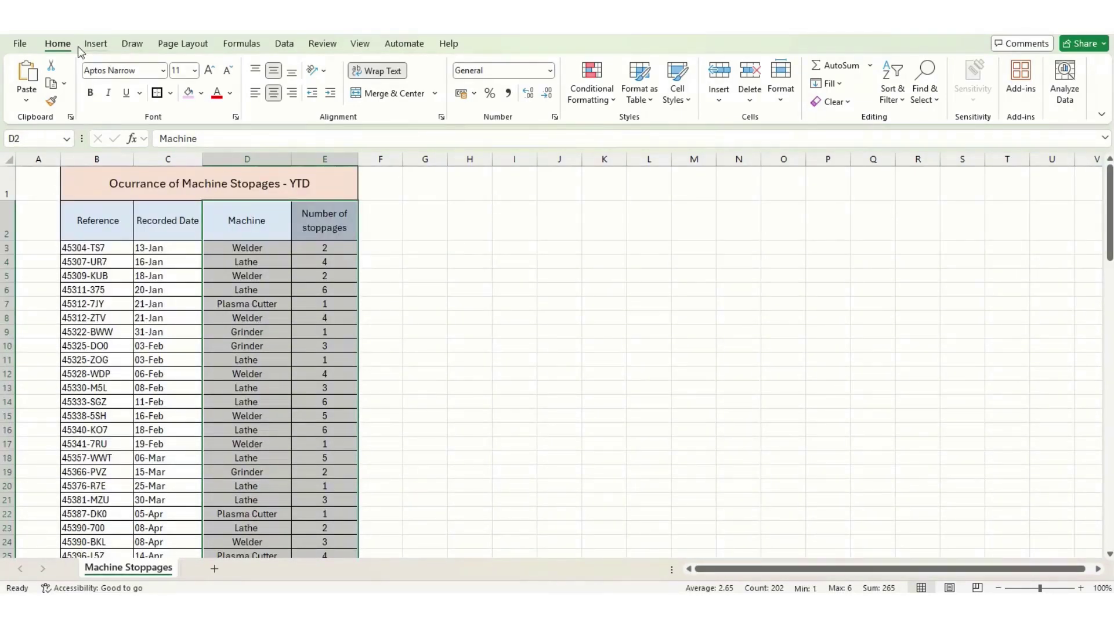
Insert a Pareto chart from the selected machine stoppage data and enlarge it slightly.
left_click(96, 47)
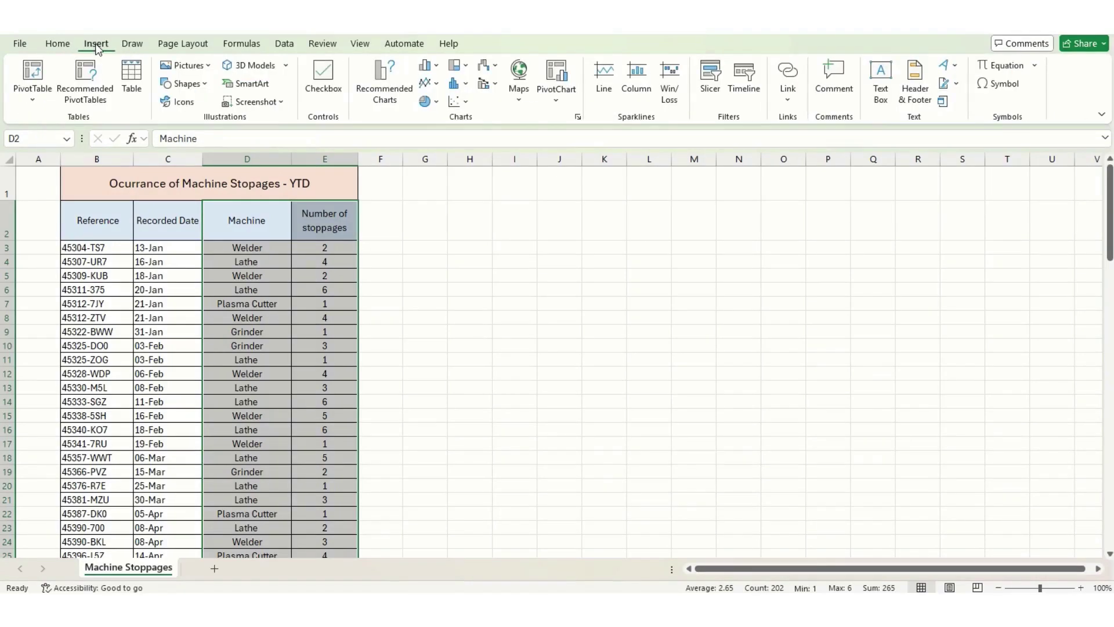
left_click(467, 88)
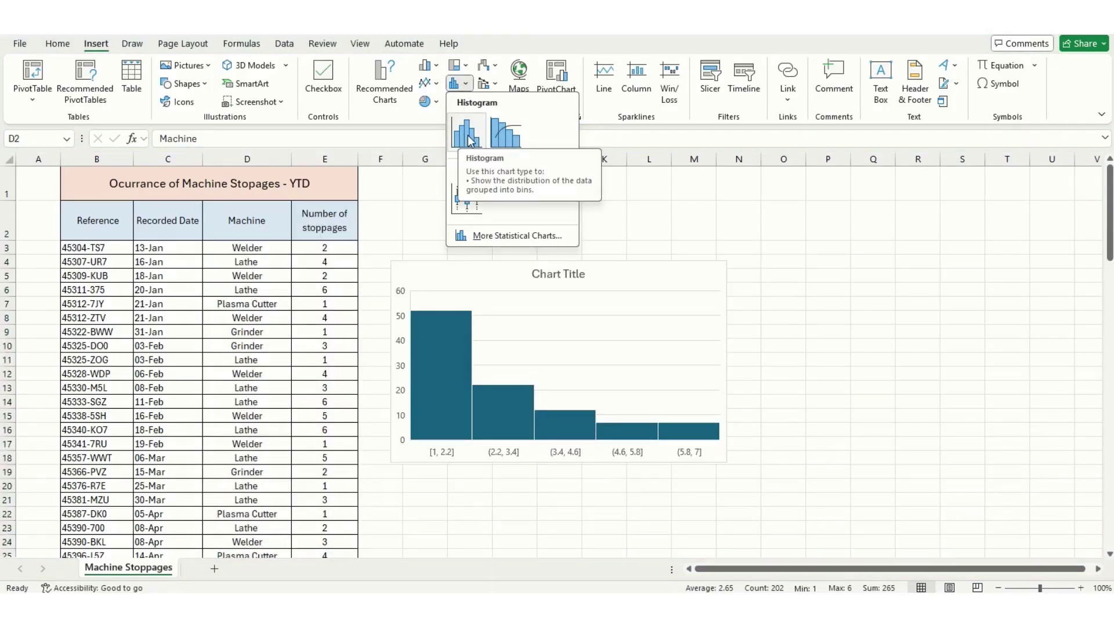
left_click(506, 135)
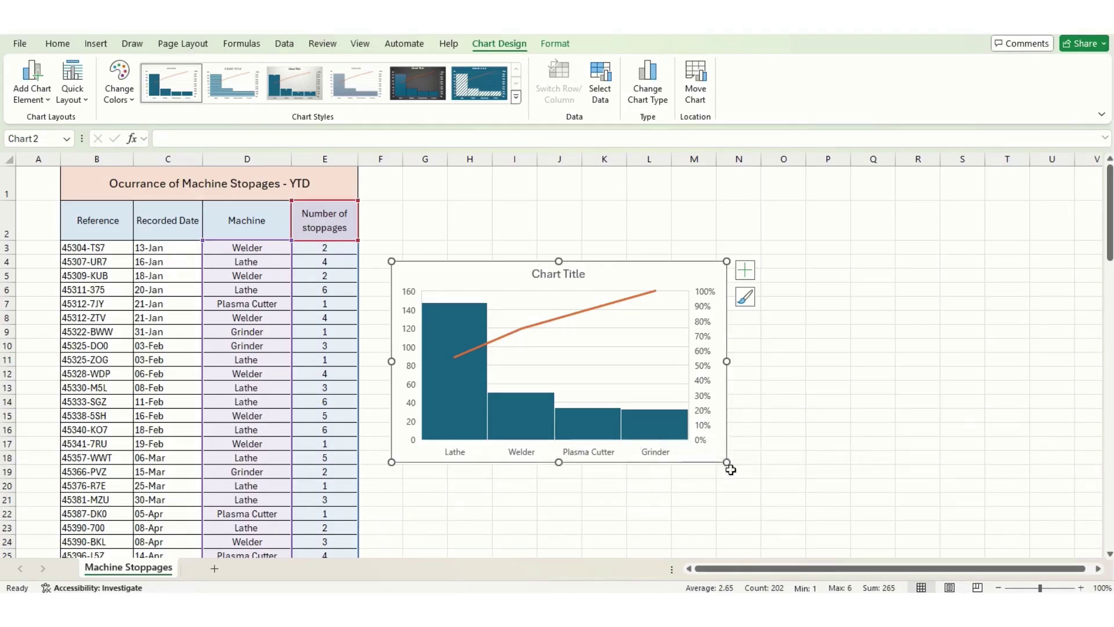
left_click_drag(726, 462, 782, 475)
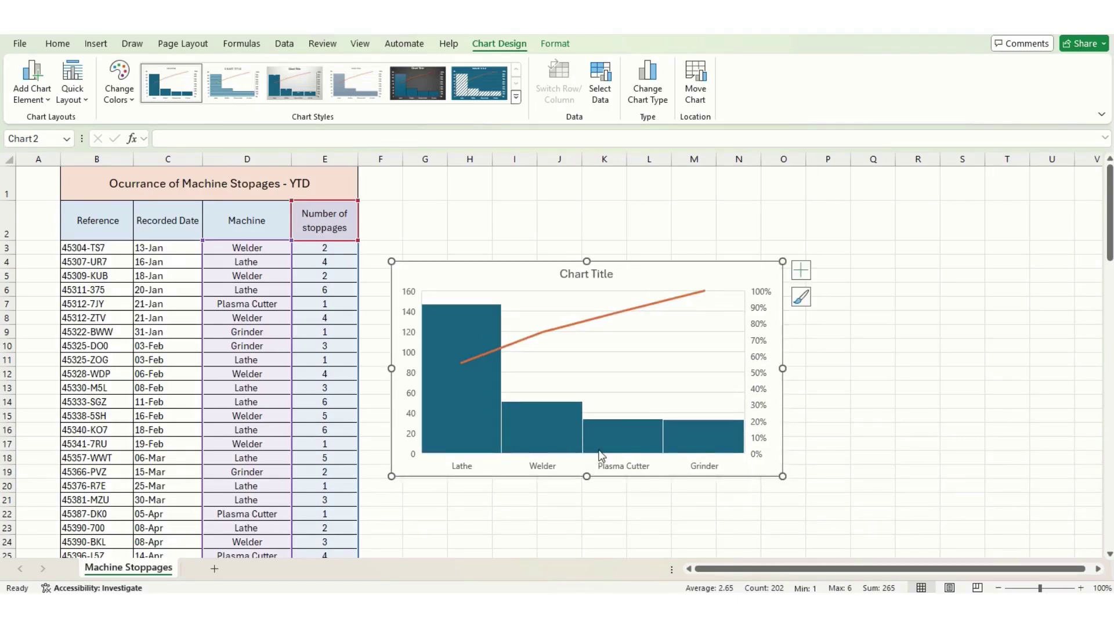
Add centered data labels to the bars of the Pareto chart.
left_click(489, 324)
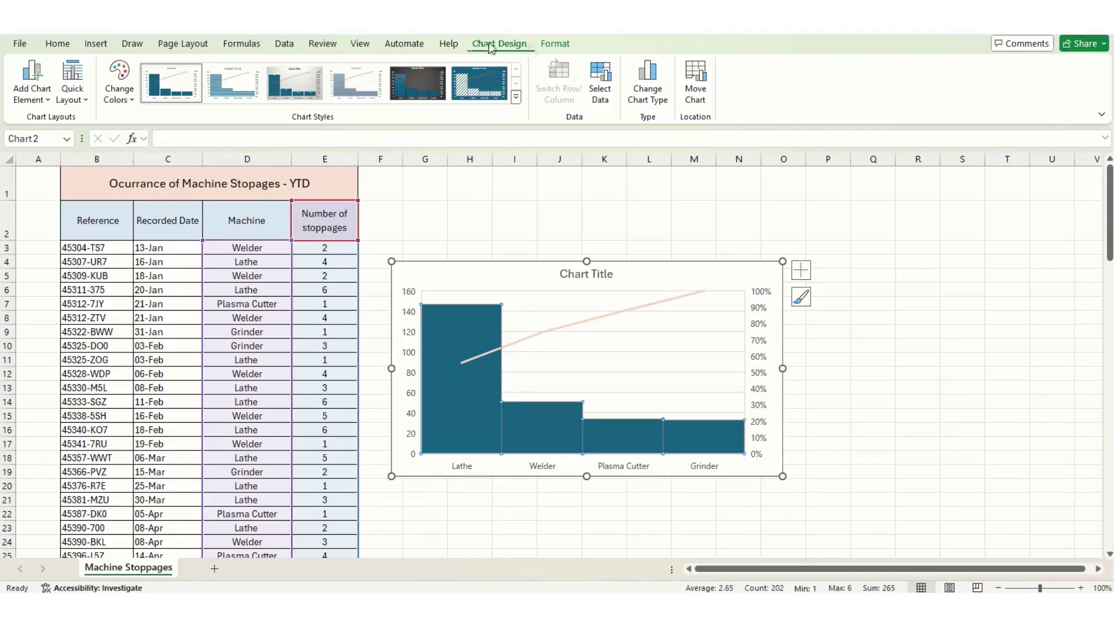
left_click(49, 104)
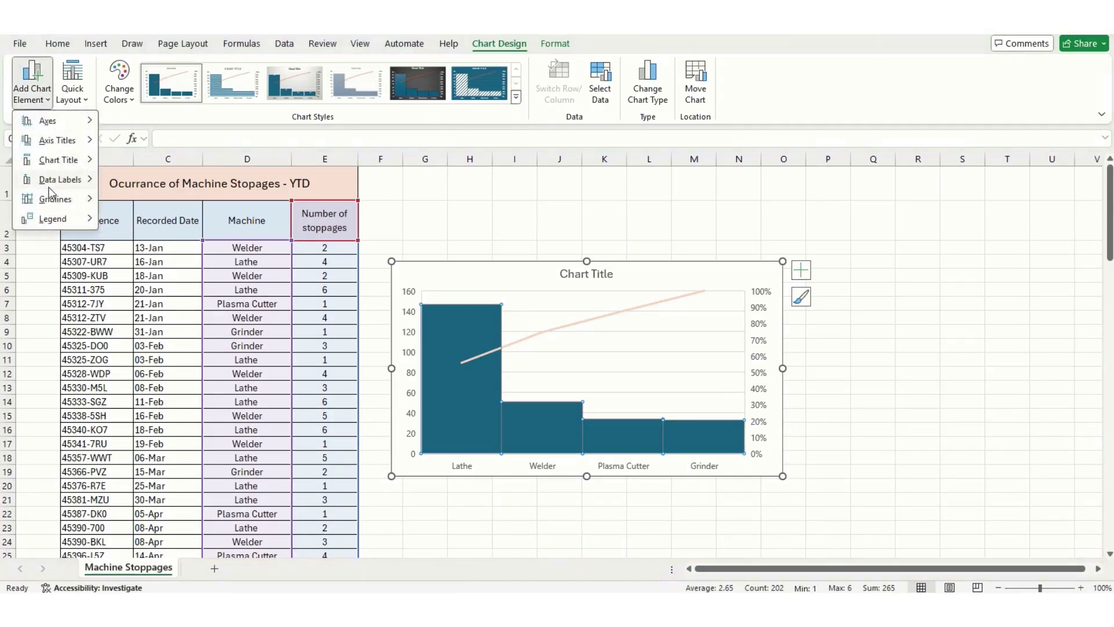
mouse_move(51, 185)
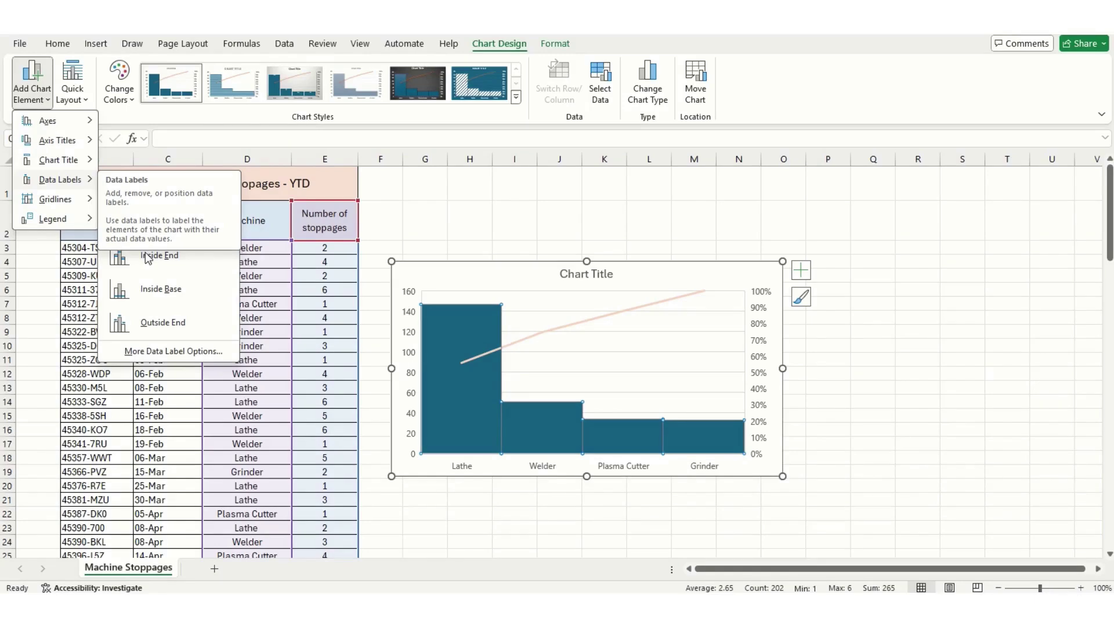
left_click(154, 223)
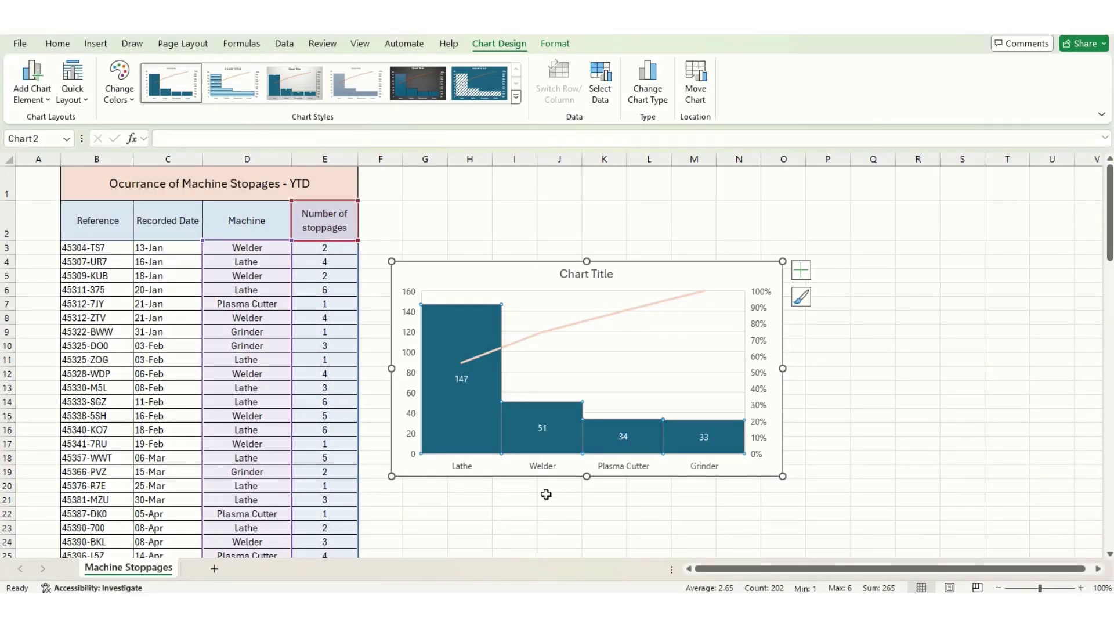
left_click(514, 515)
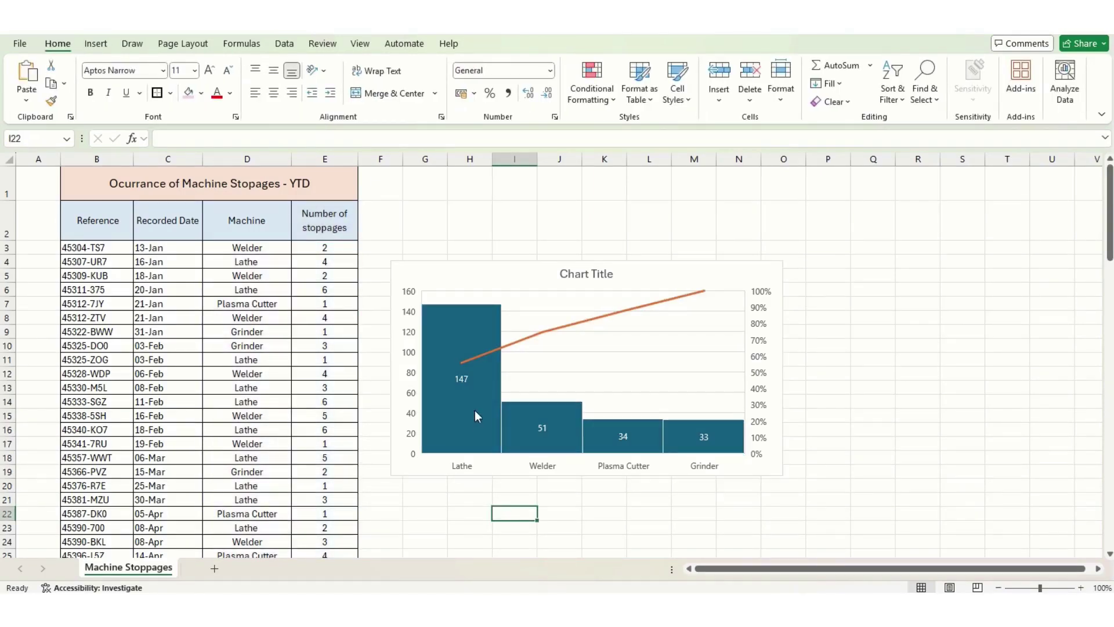
Fill only the Lathe bar of the Pareto chart with the standard red color.
left_click(473, 409)
double_click(472, 409)
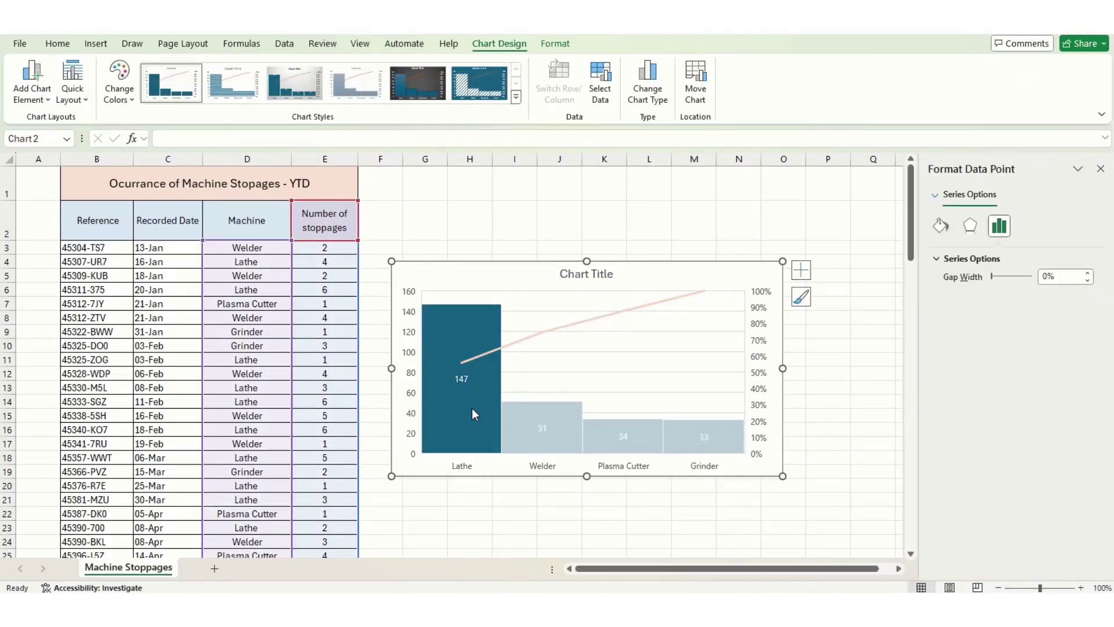
left_click(941, 228)
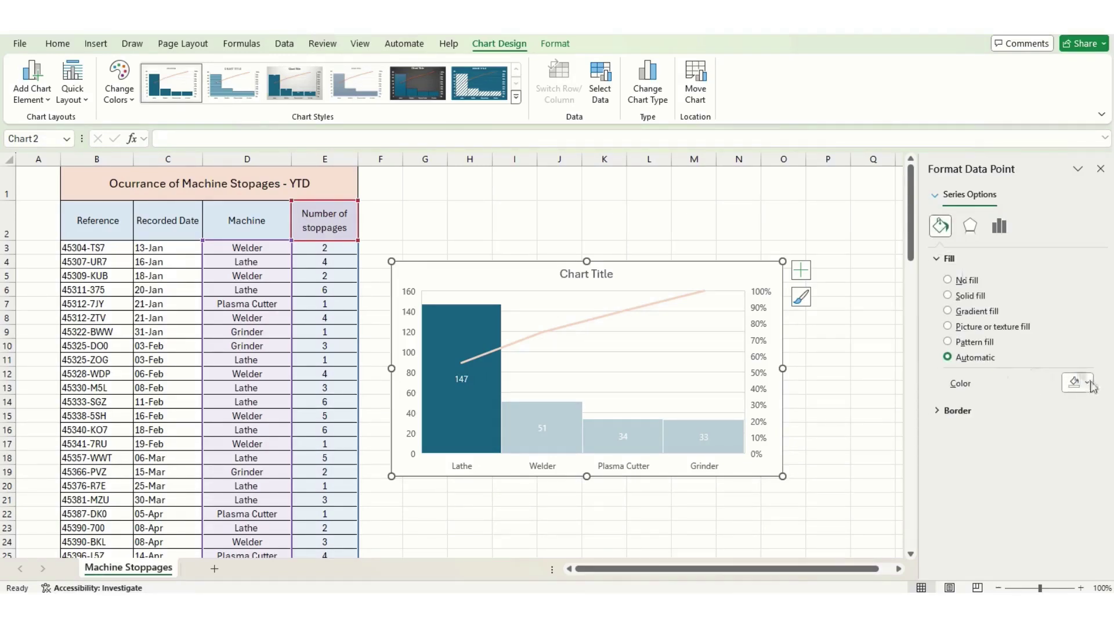
left_click(1092, 386)
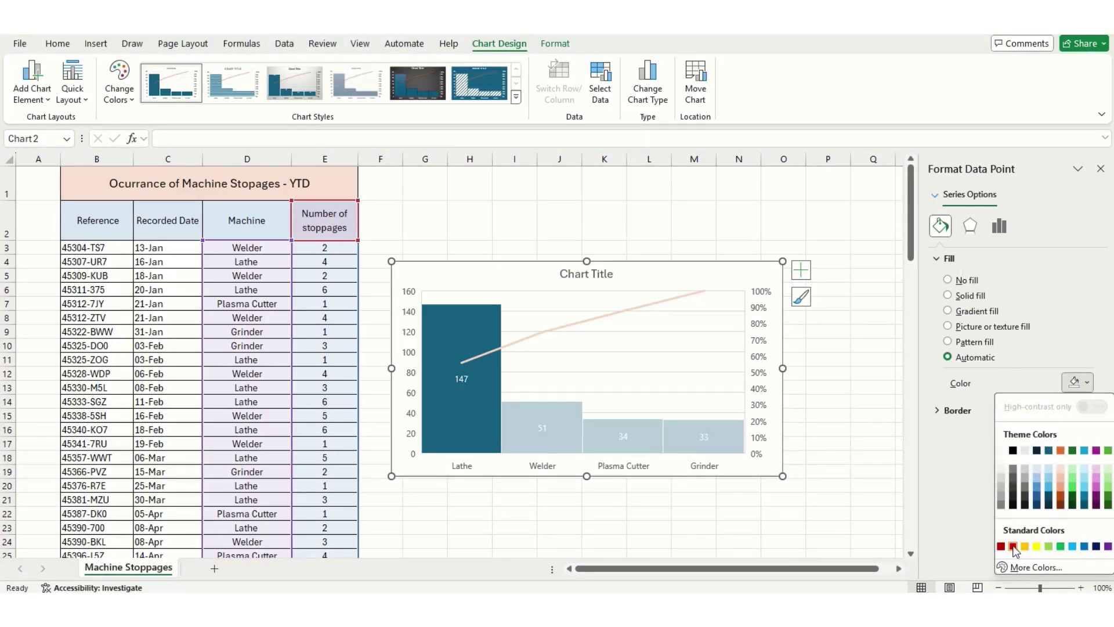
left_click(1013, 546)
Fill the Welder bar with a light green theme color and the Plasma Cutter bar with standard purple.
left_click(533, 432)
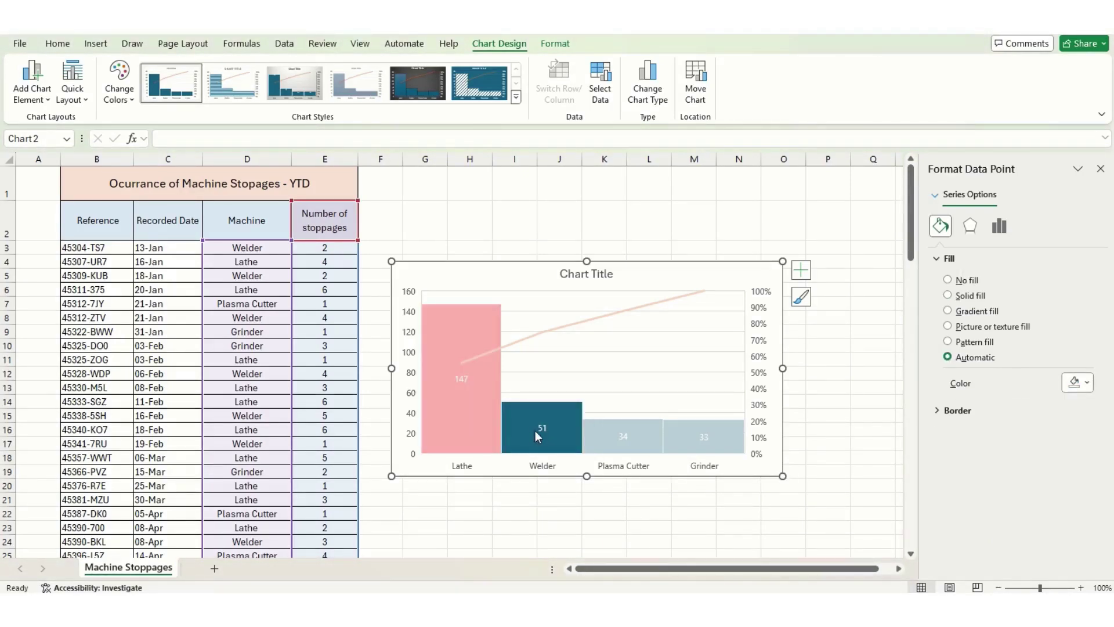
left_click(1087, 383)
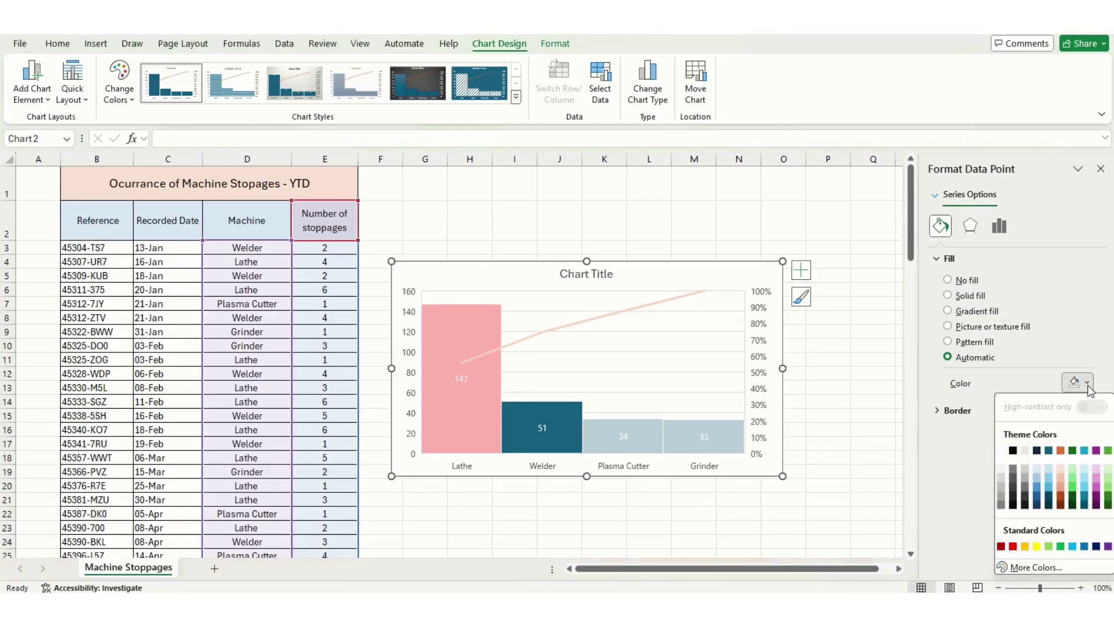
left_click(1074, 479)
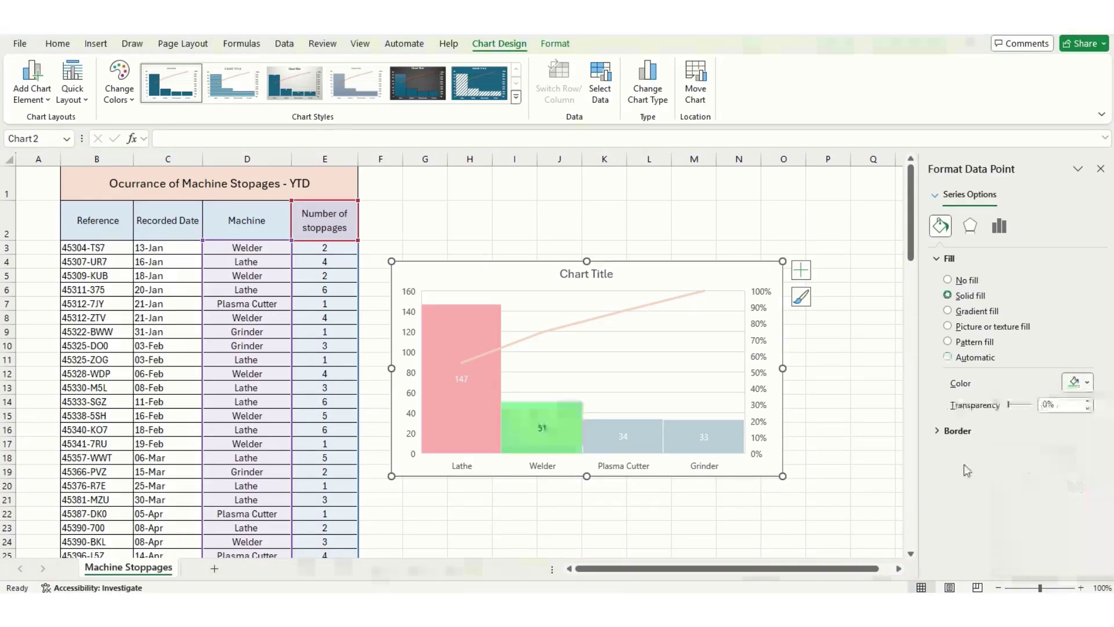
left_click(605, 441)
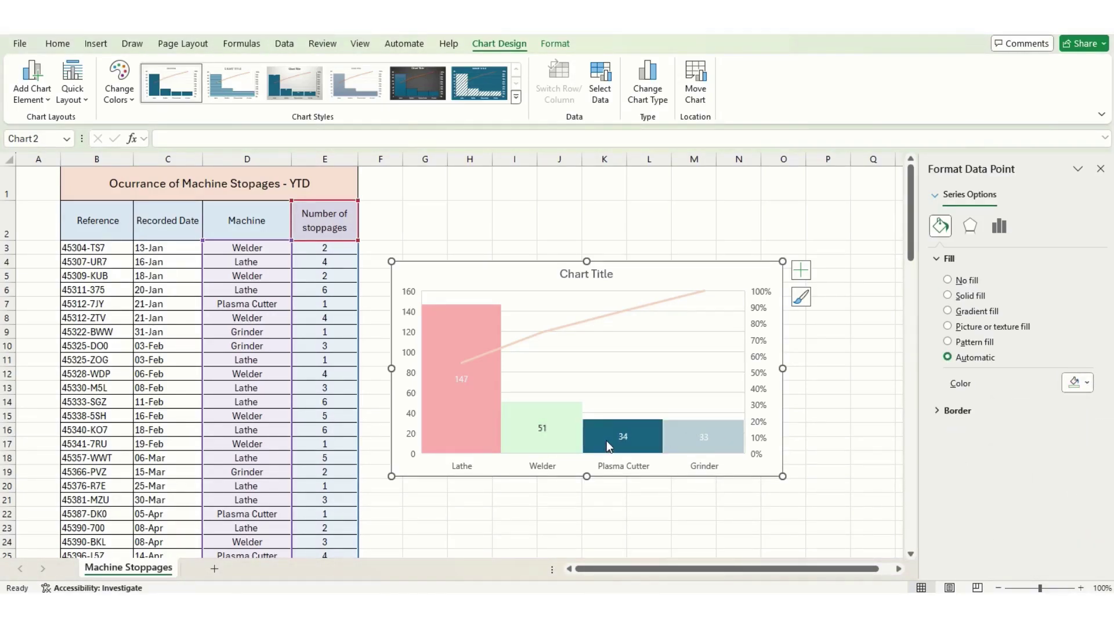
left_click(1087, 383)
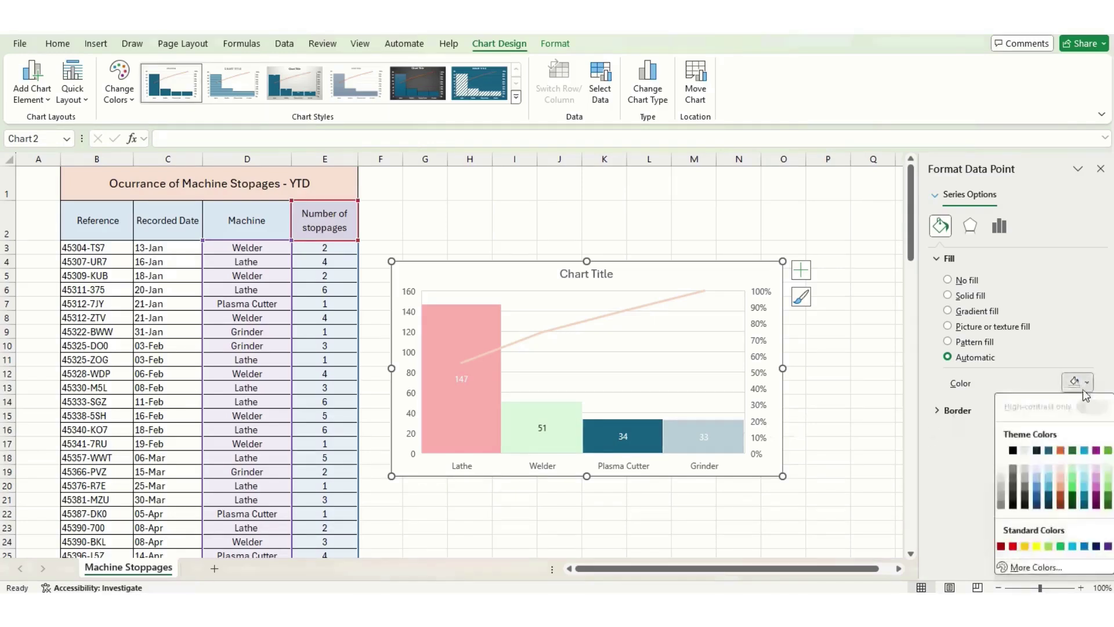
left_click(1108, 547)
Fill the Grinder bar with the standard yellow color and deselect the chart.
left_click(722, 427)
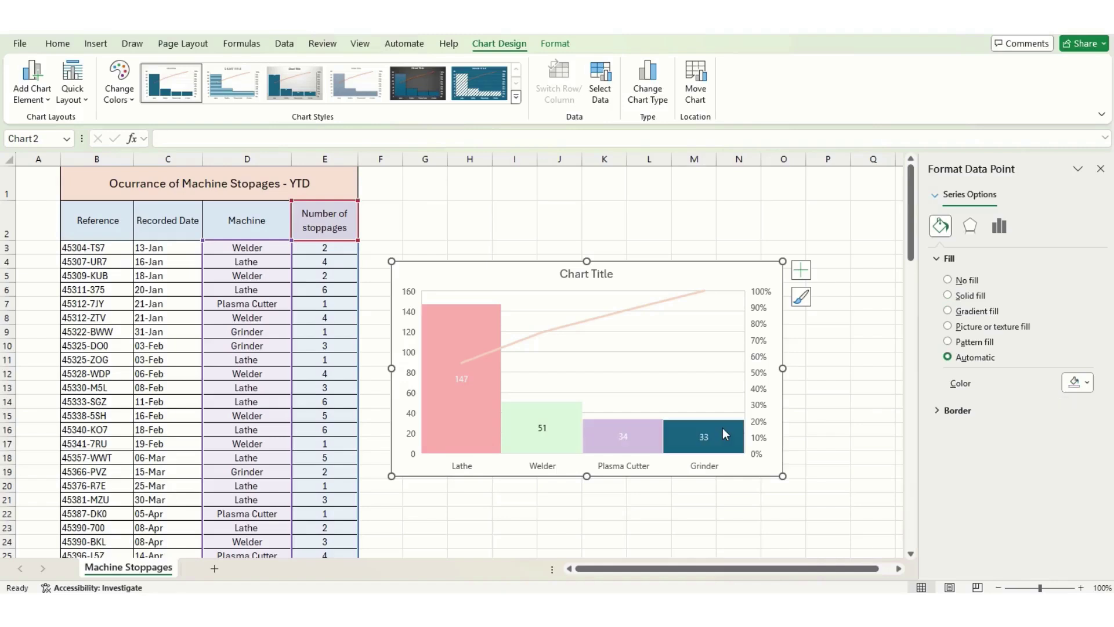
left_click(1087, 383)
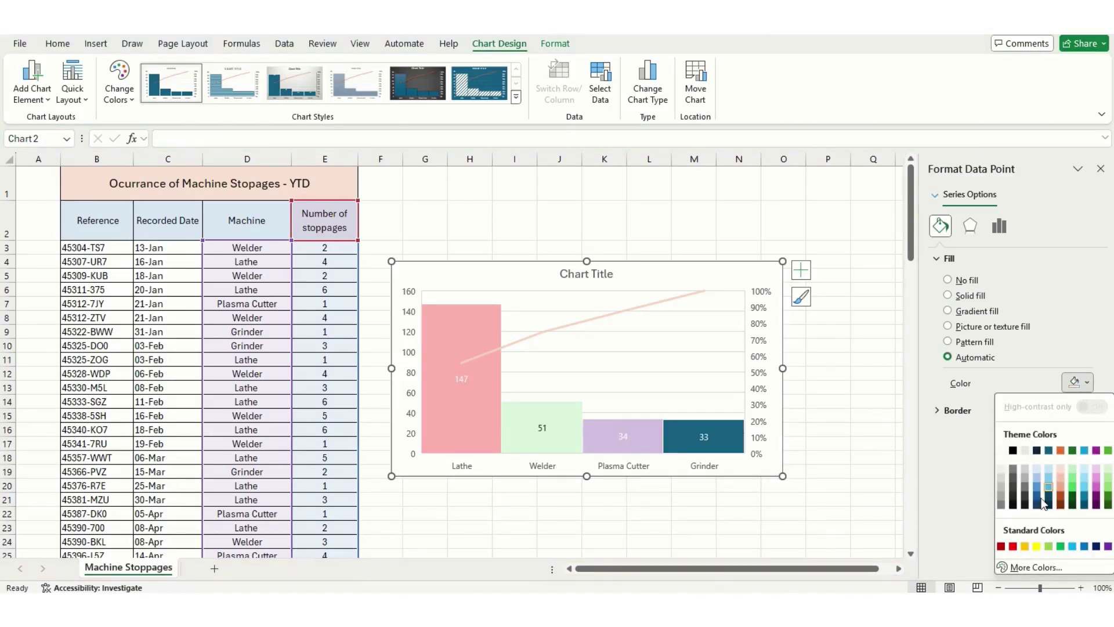
left_click(1036, 546)
left_click(671, 229)
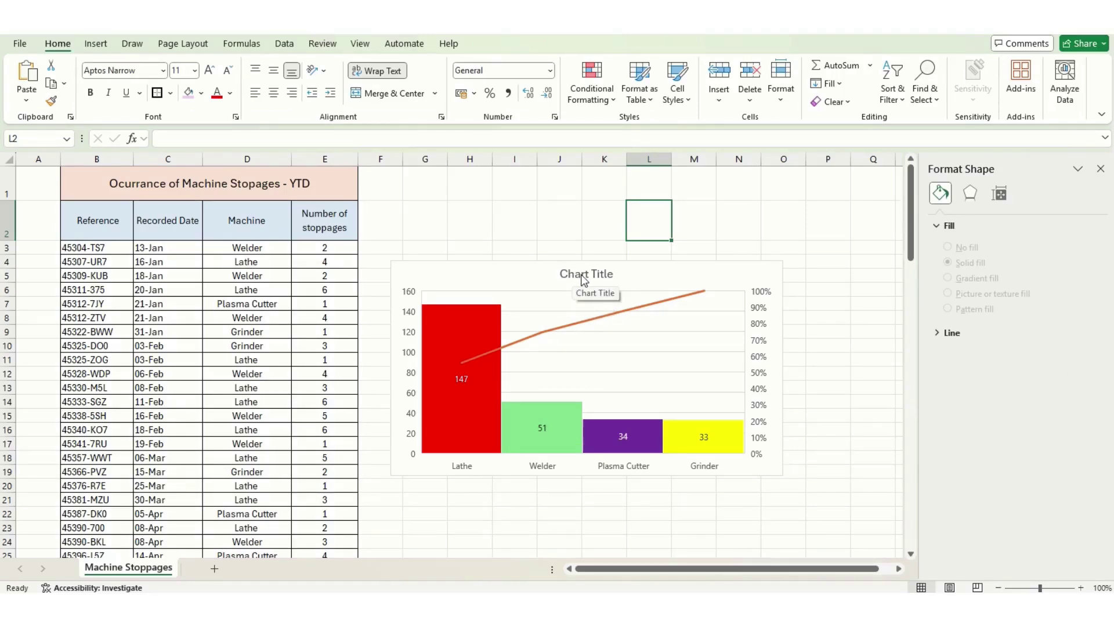
Replace the chart title with the table heading's text, "Ocurrance of Machine Stopages - YTD", copied from cell B1.
left_click(584, 280)
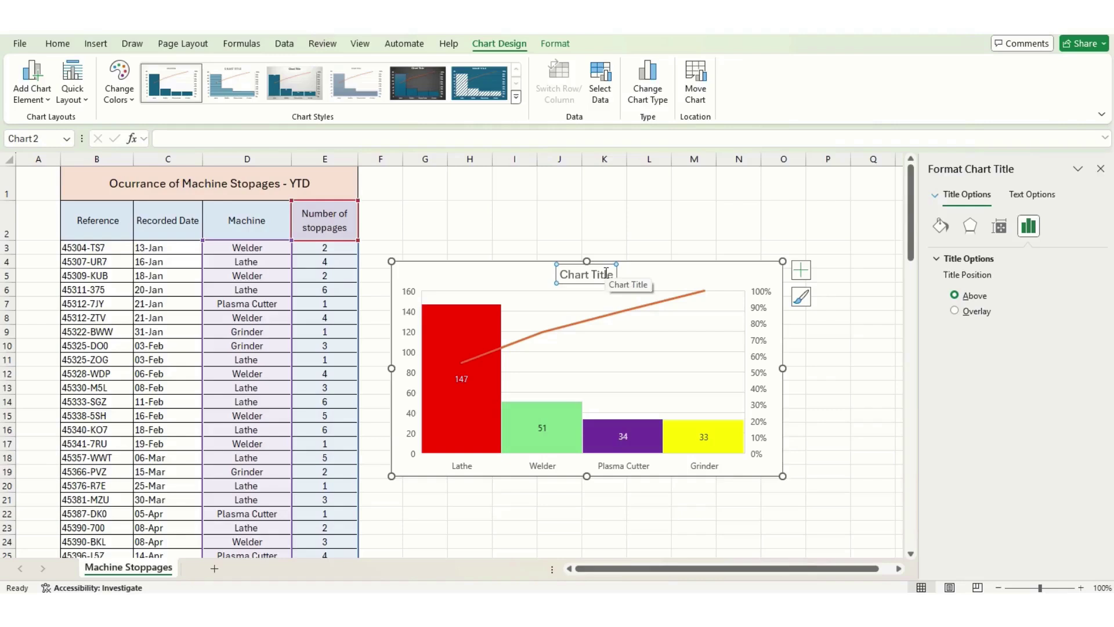
left_click(274, 184)
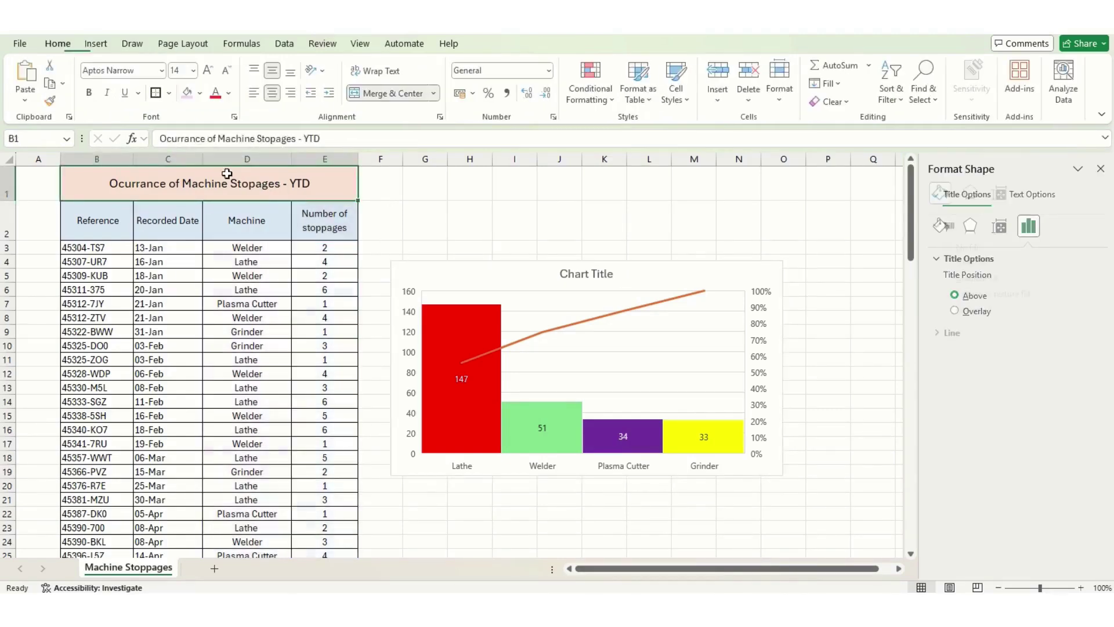
left_click_drag(325, 134, 160, 131)
key("ctrl+c")
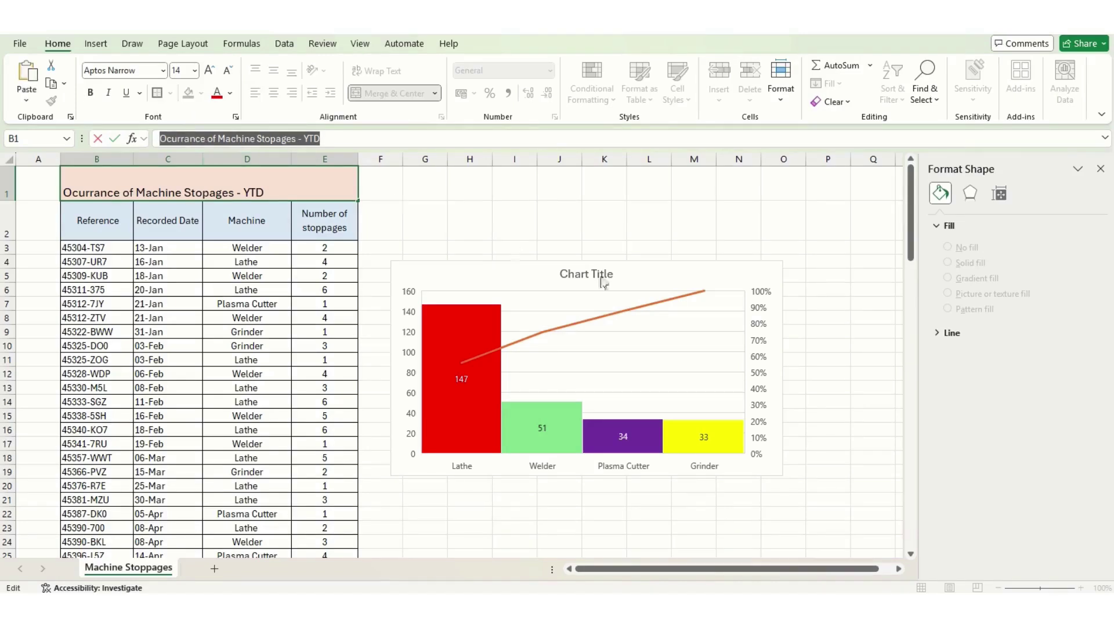
left_click(605, 276)
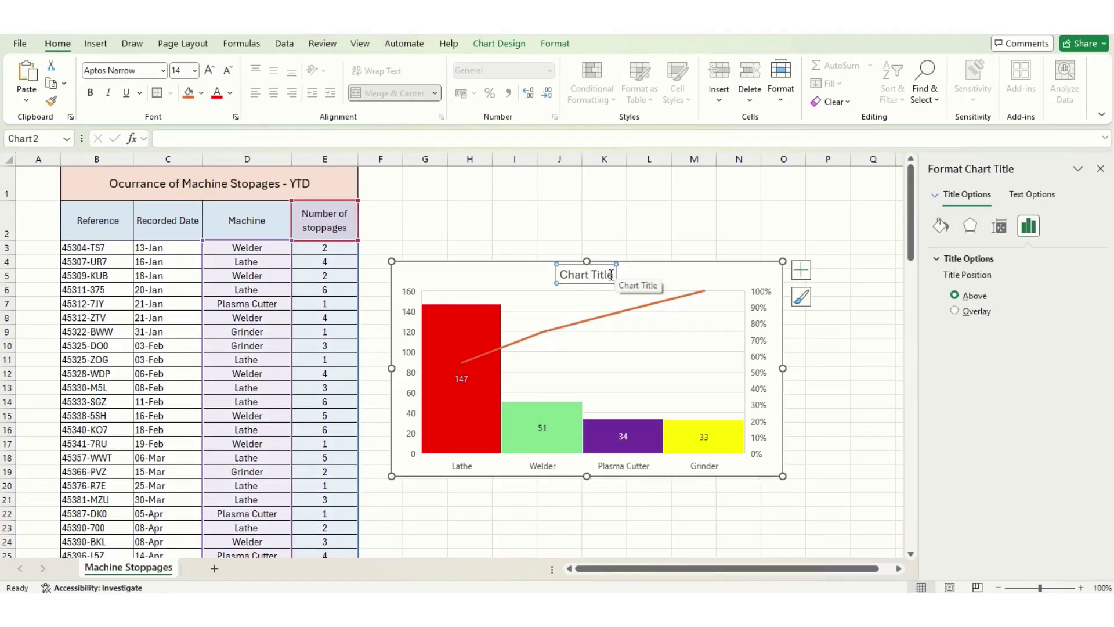
left_click_drag(611, 275, 573, 275)
key("ctrl+v")
left_click(690, 232)
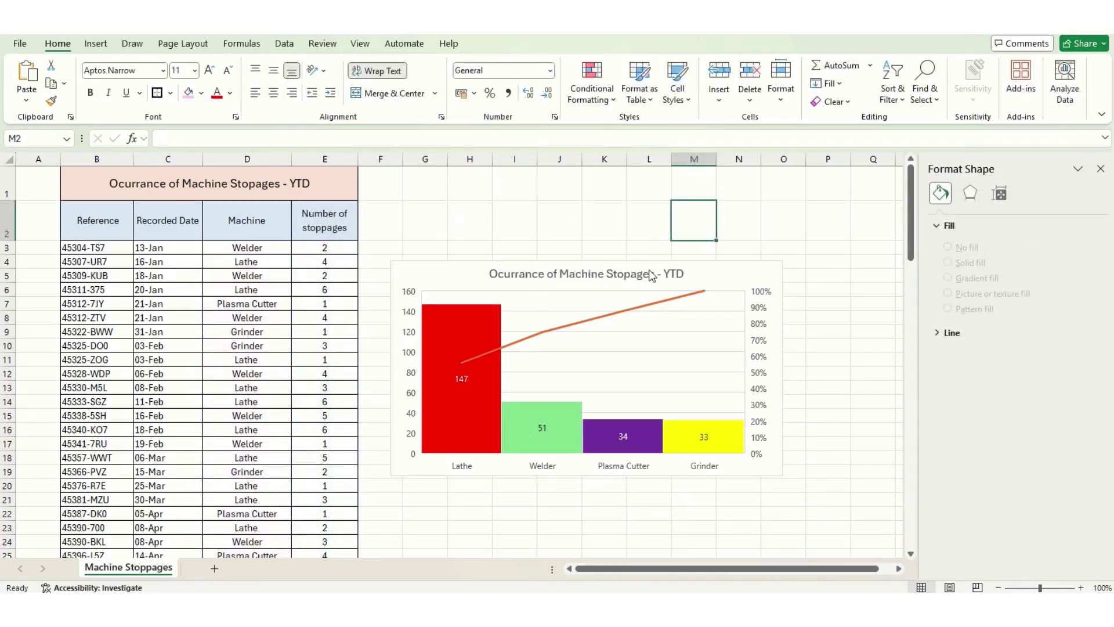
Enlarge the machine stoppages chart by extending its lower-right corner to about cell Q22.
left_click(779, 471)
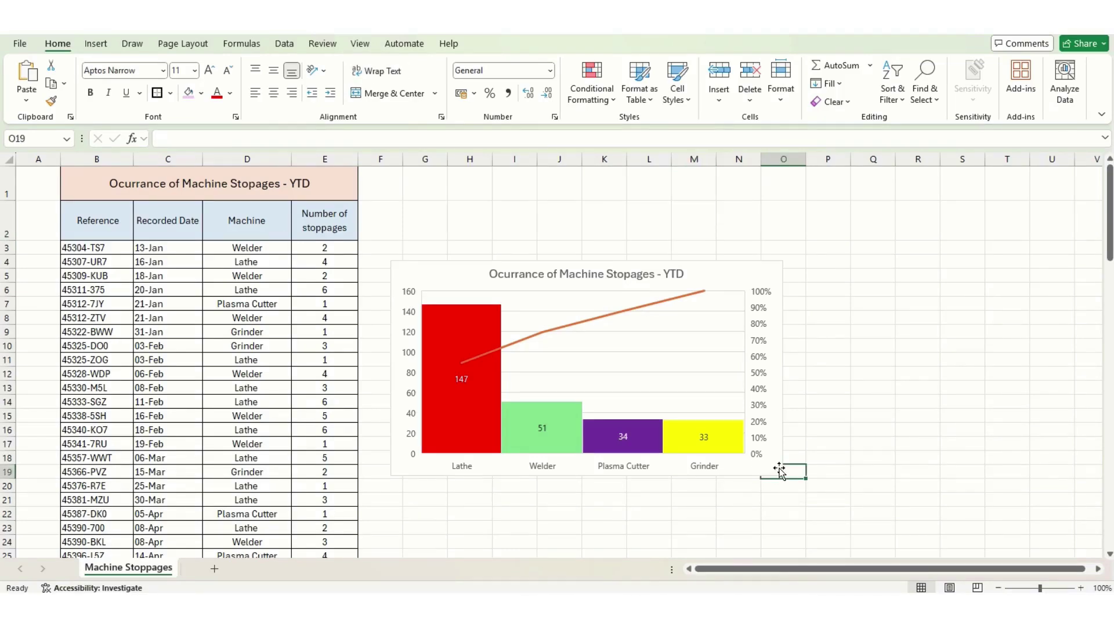
left_click(779, 471)
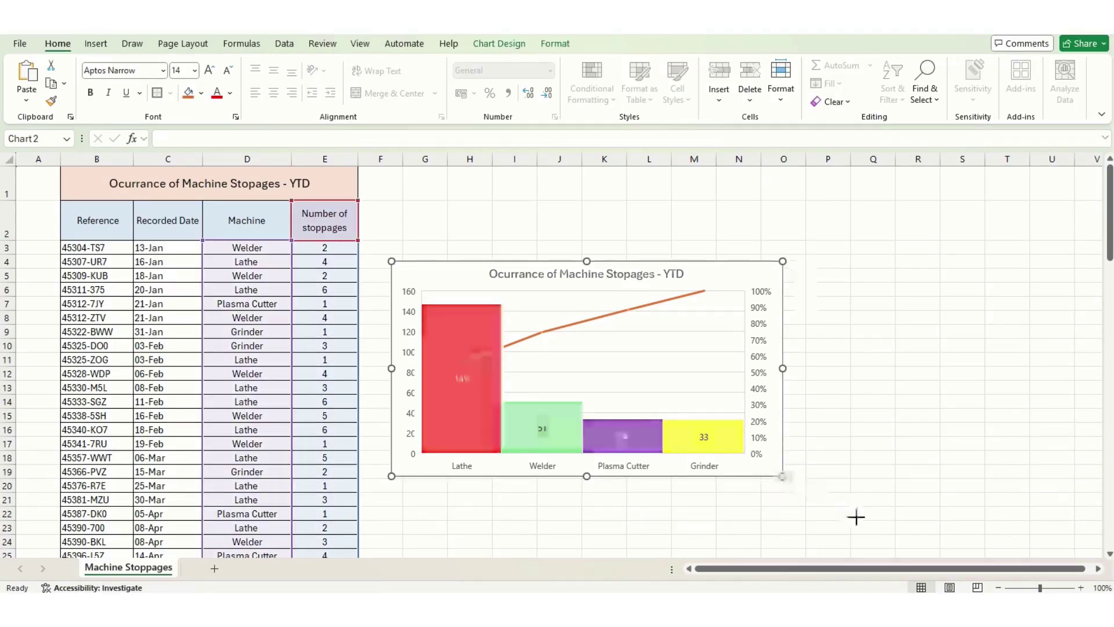
left_click_drag(856, 516, 856, 516)
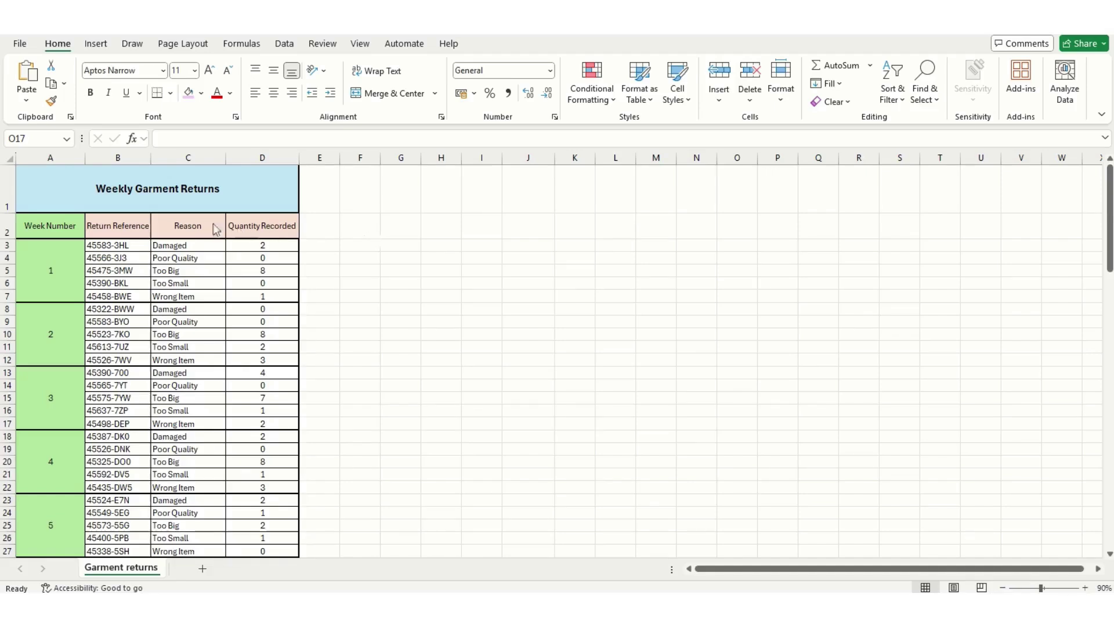
Insert a Pareto chart from the Reason and Quantity Recorded columns of the Weekly Garment Returns table, range C2:D102.
left_click_drag(185, 224, 244, 227)
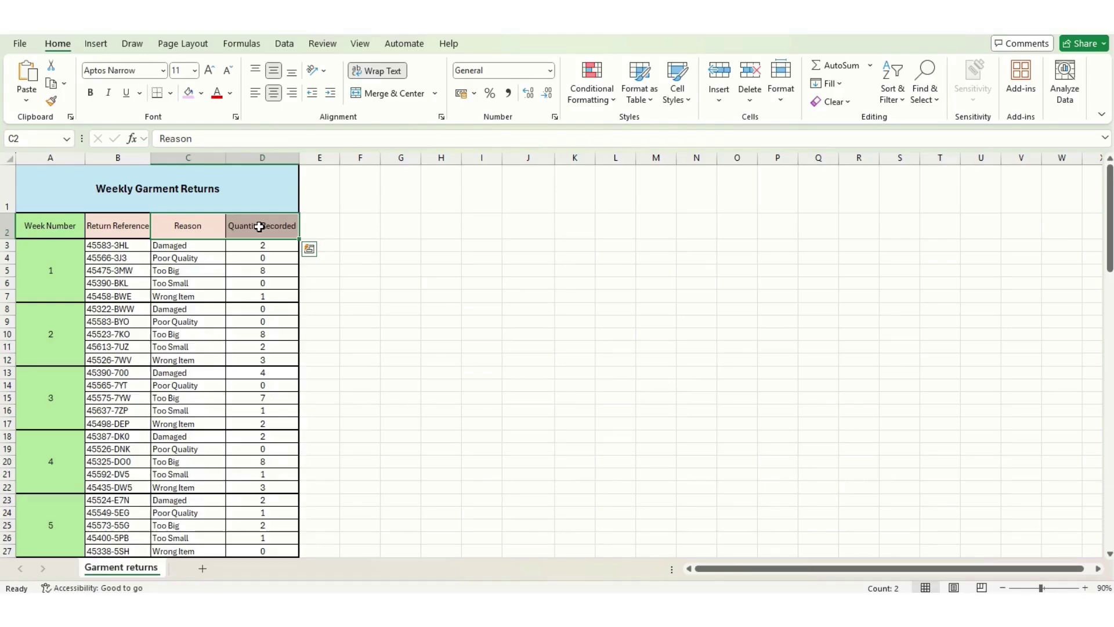
key("ctrl+shift+Down")
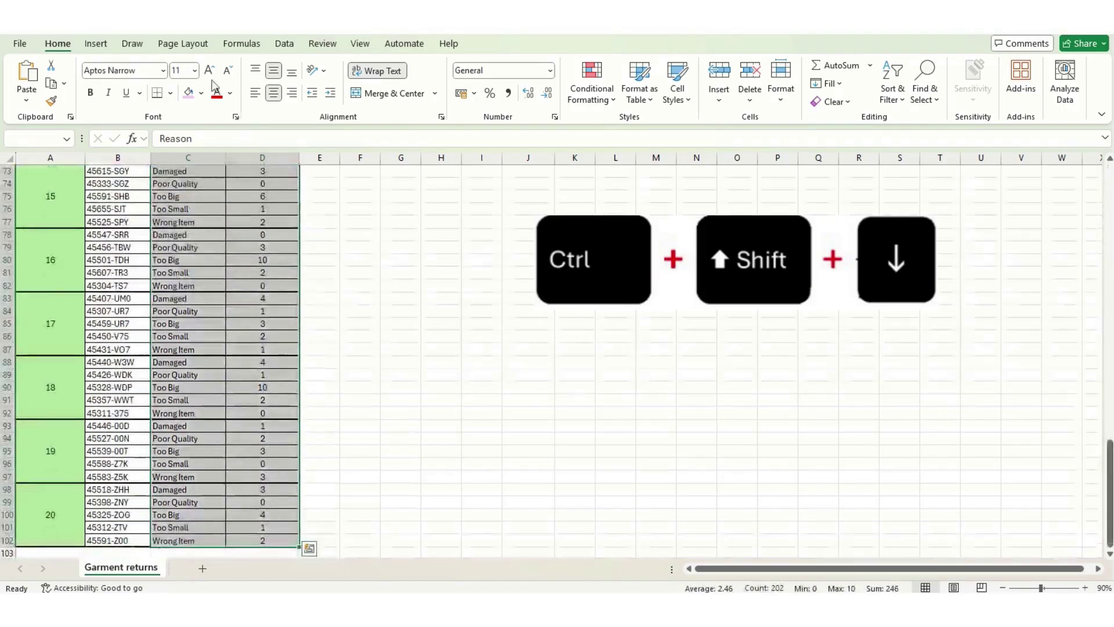
left_click(95, 44)
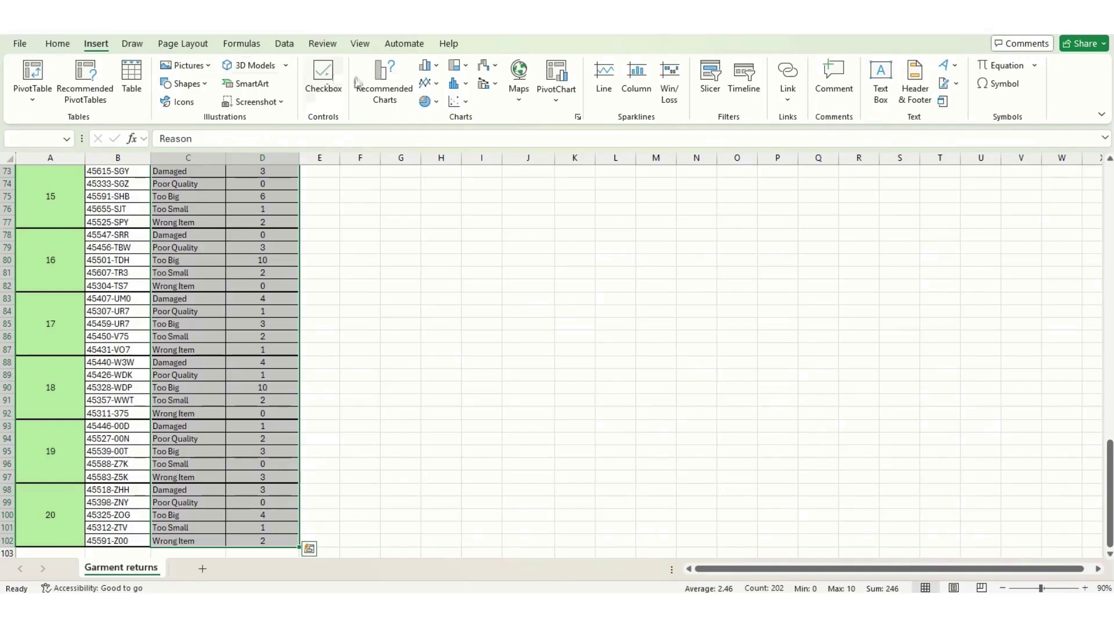
left_click(467, 84)
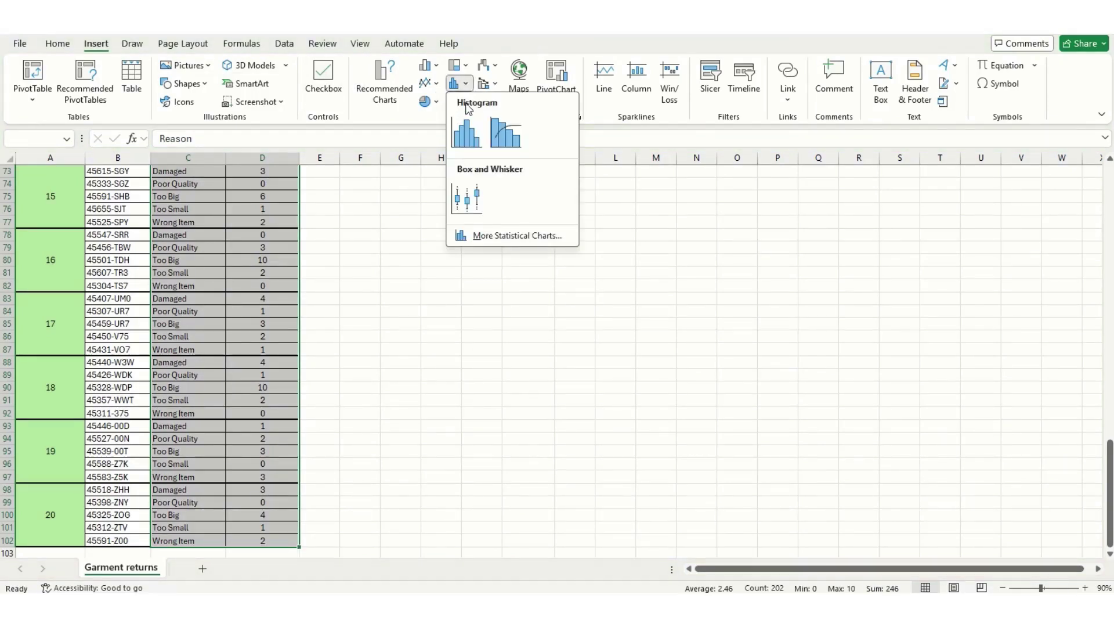
left_click(510, 140)
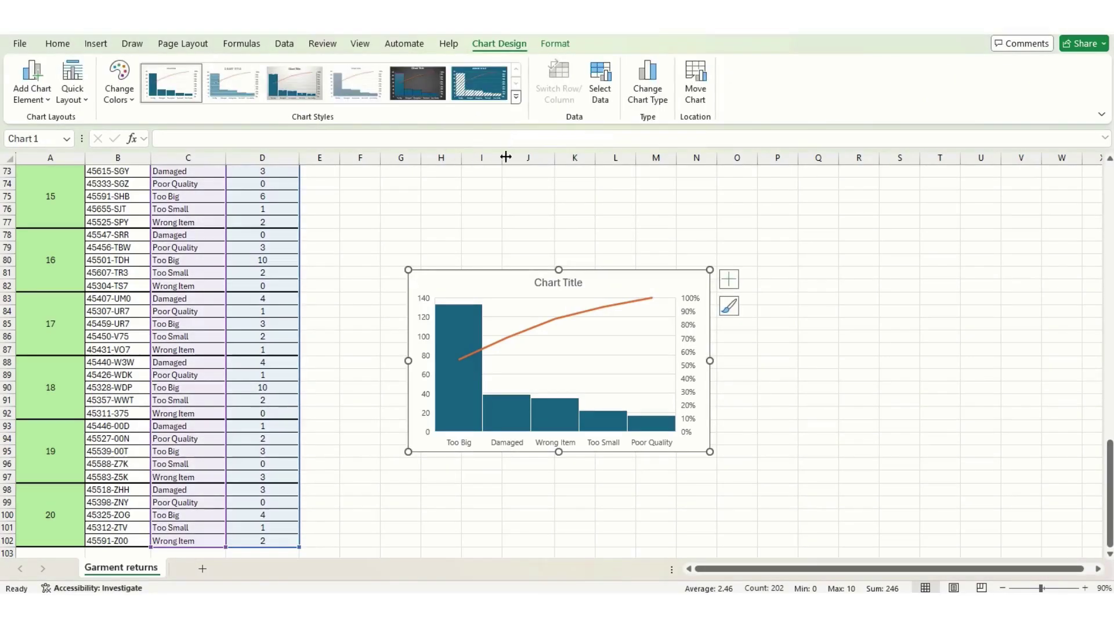
Add centered data labels to the bars of the garment returns Pareto chart.
mouse_move(468, 414)
mouse_move(464, 319)
left_click(48, 99)
mouse_move(61, 180)
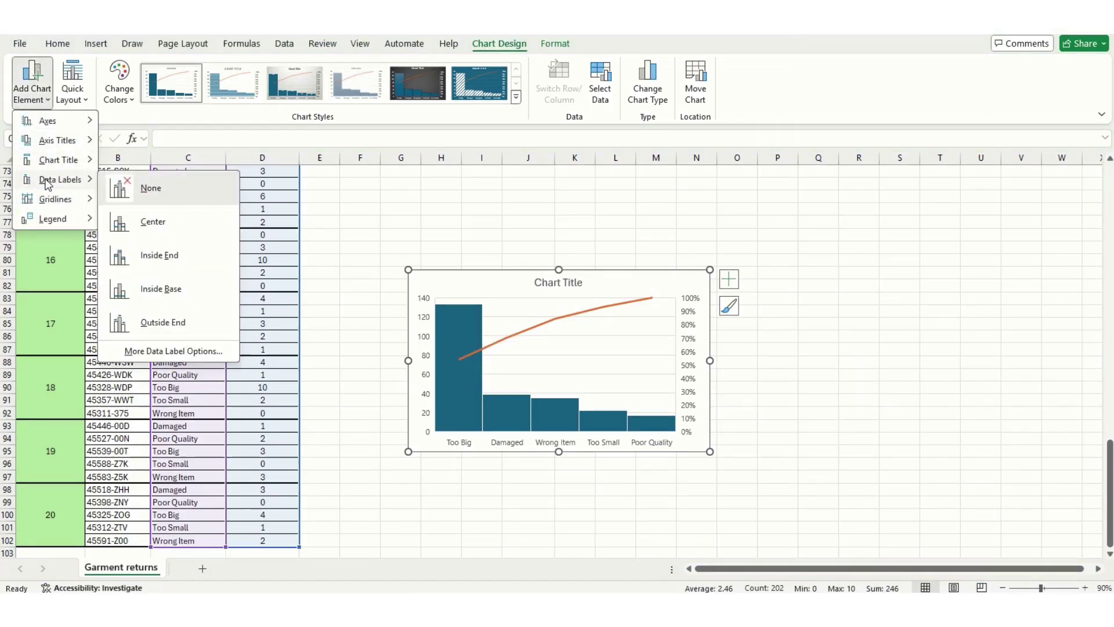
left_click(153, 222)
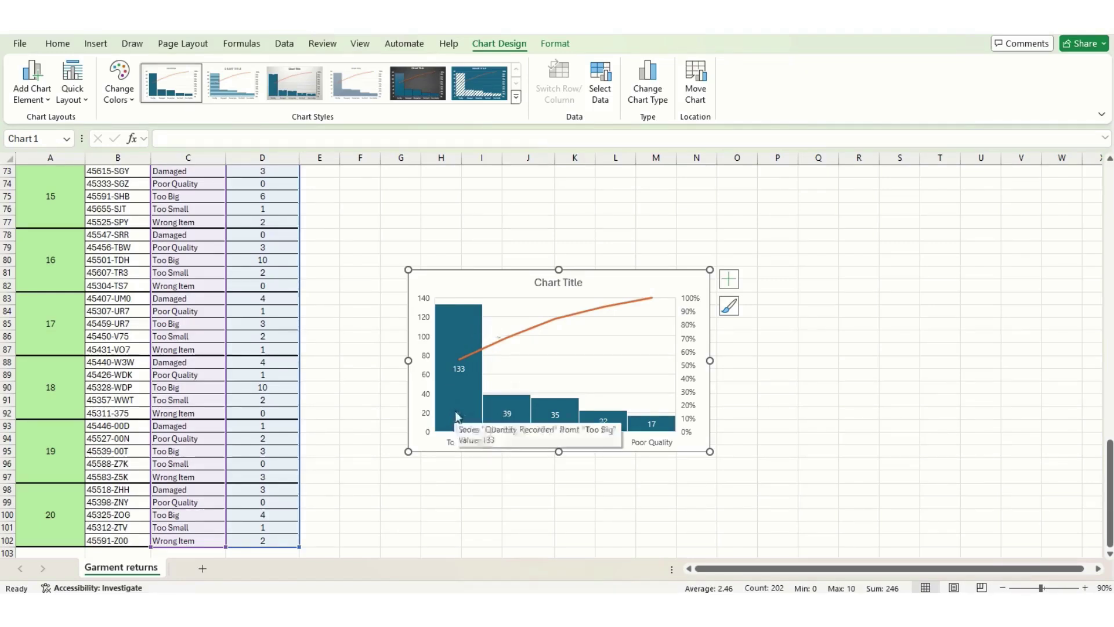
mouse_move(457, 432)
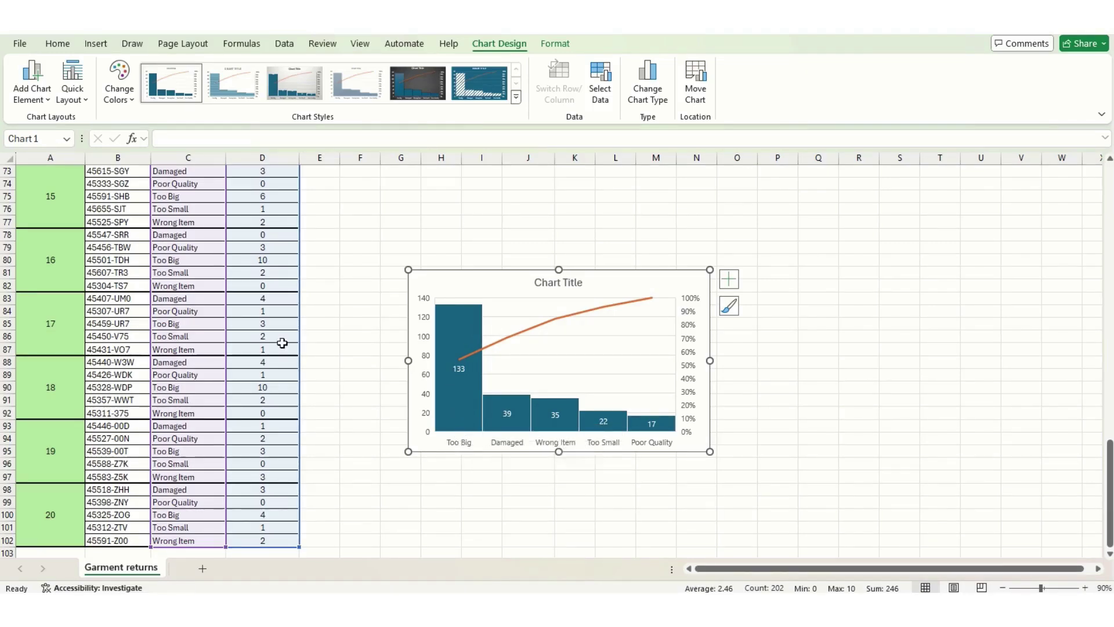